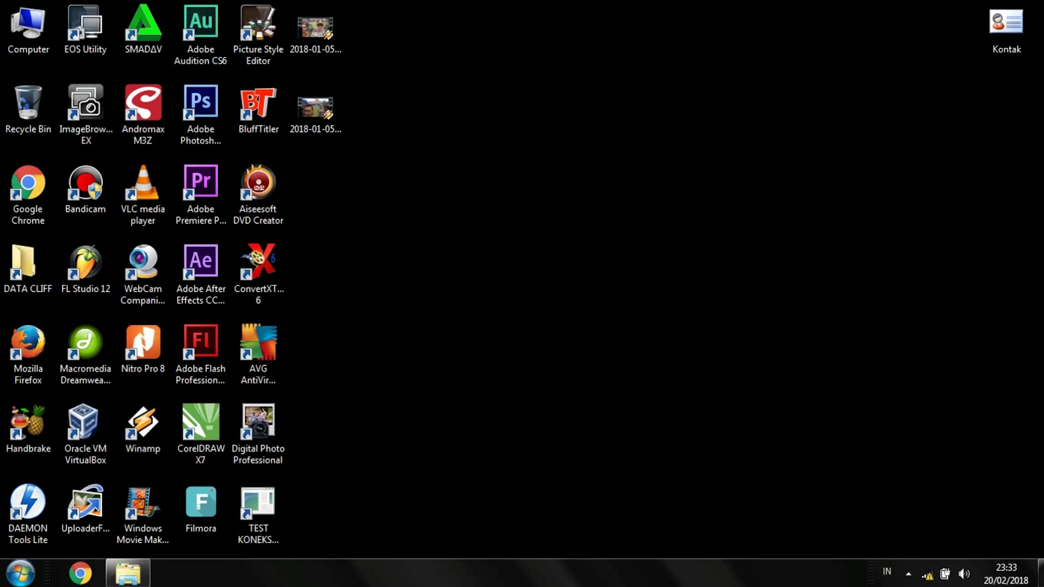
Launch Windows Movie Maker and cancel the Import Media Items dialog without importing anything.
click(133, 528)
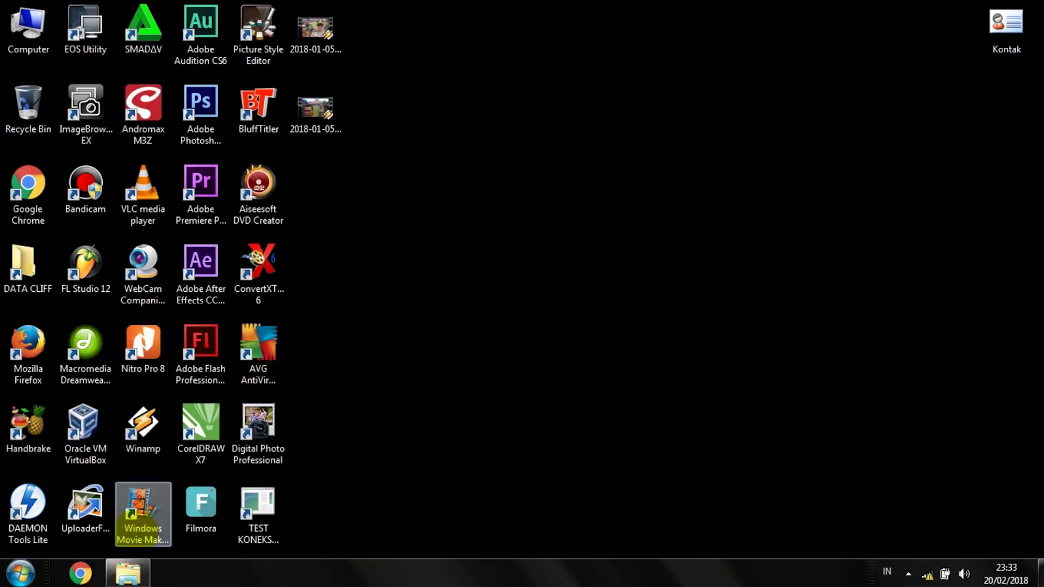
double_click(134, 527)
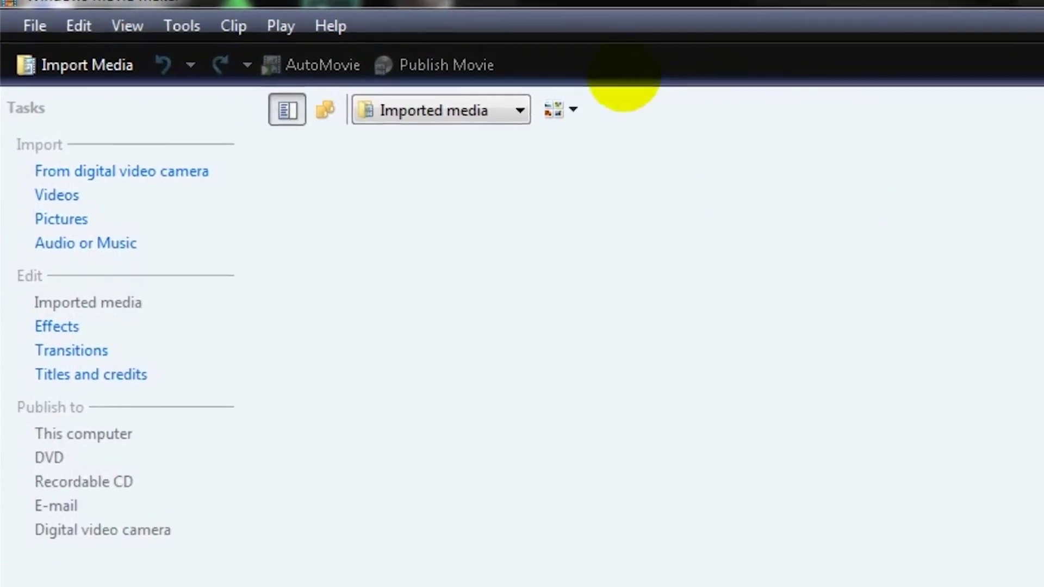
click(34, 26)
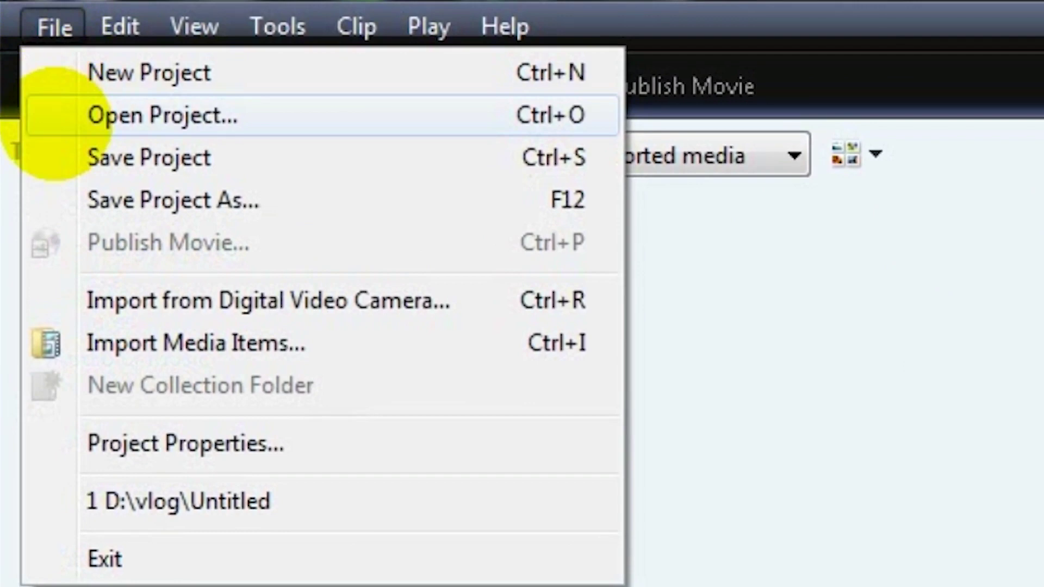
click(54, 344)
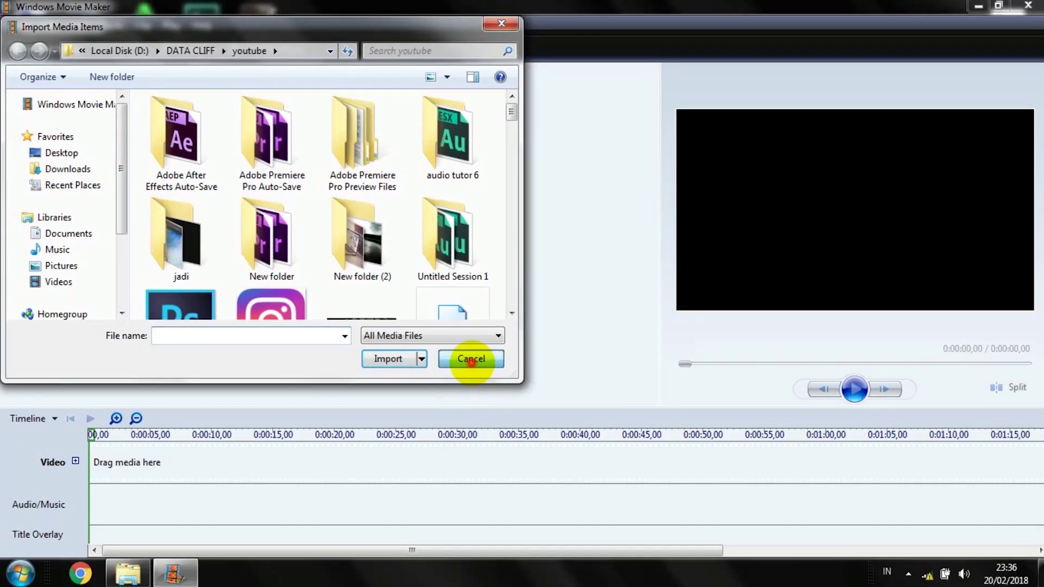
click(710, 521)
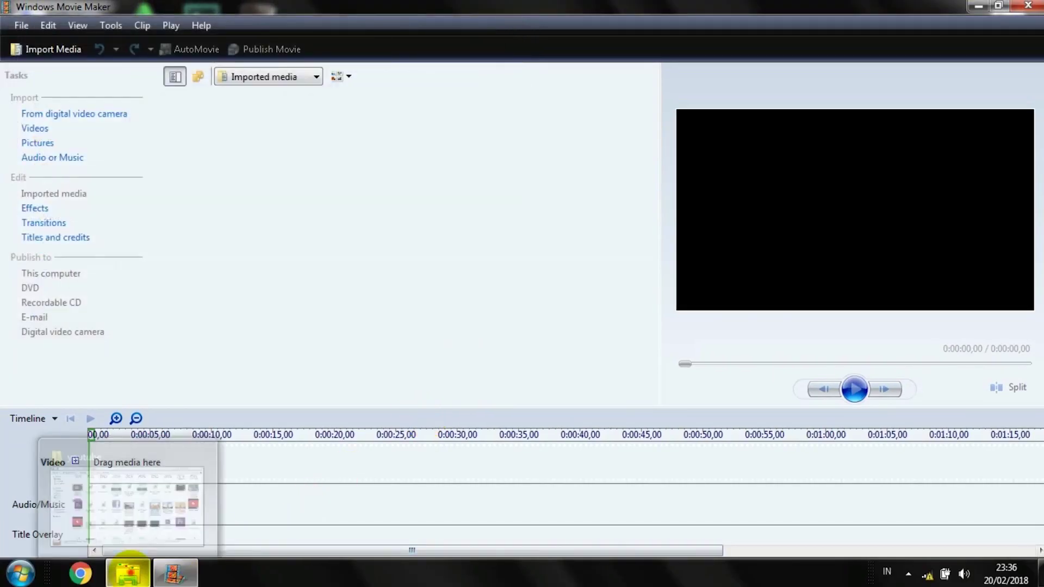
Drag the sunset lake and Golden Wheat videos from Explorer into Movie Maker, dismissing the mp3 error.
click(129, 572)
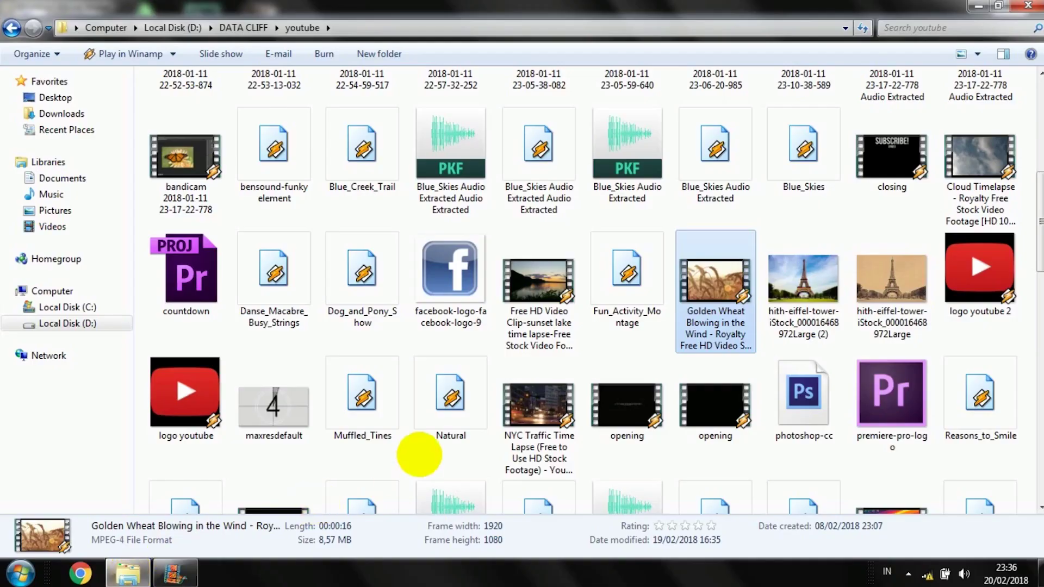
click(540, 330)
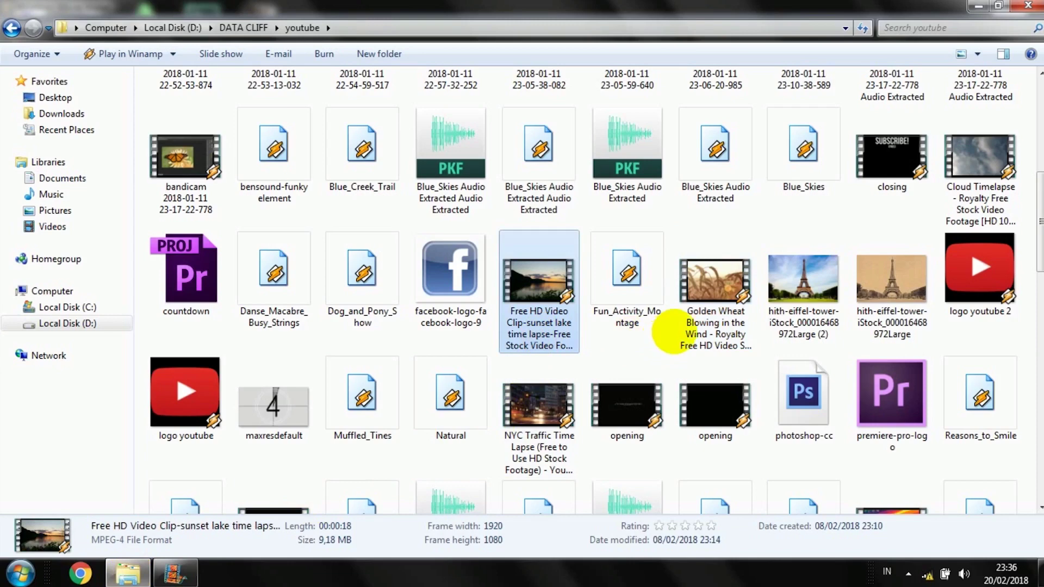
shift+click(743, 321)
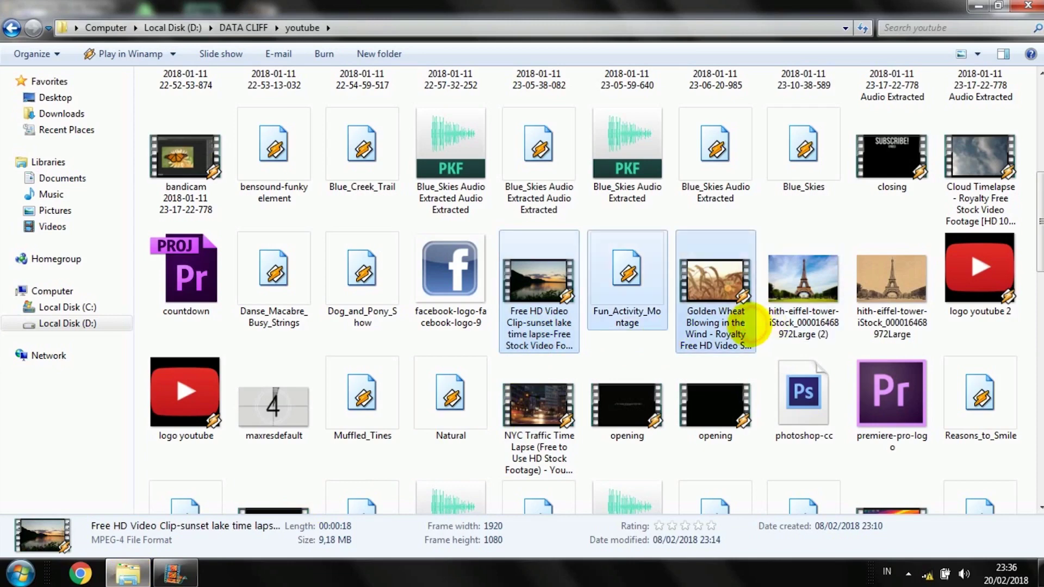
drag(715, 316, 267, 343)
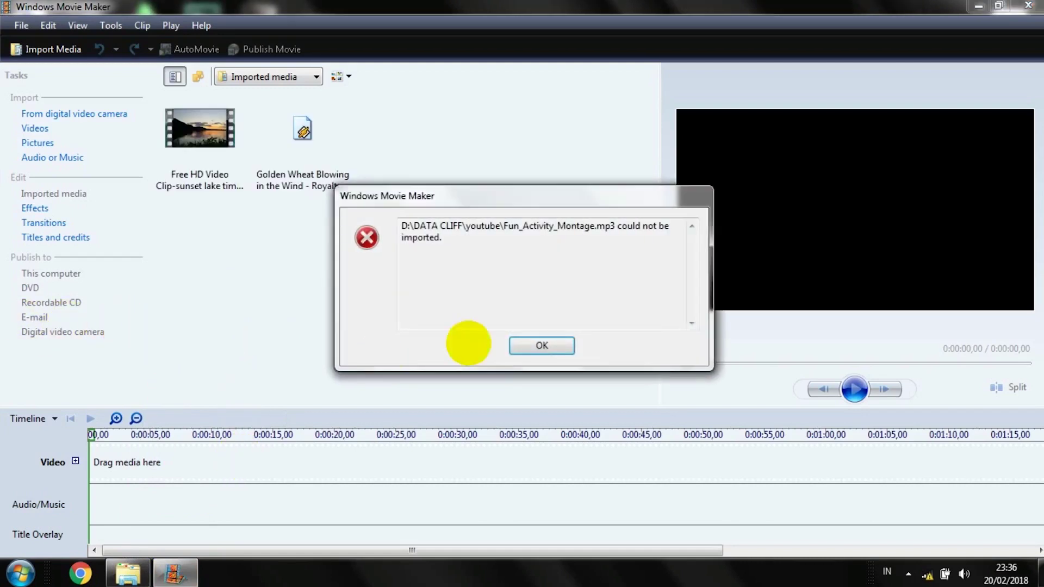
click(539, 344)
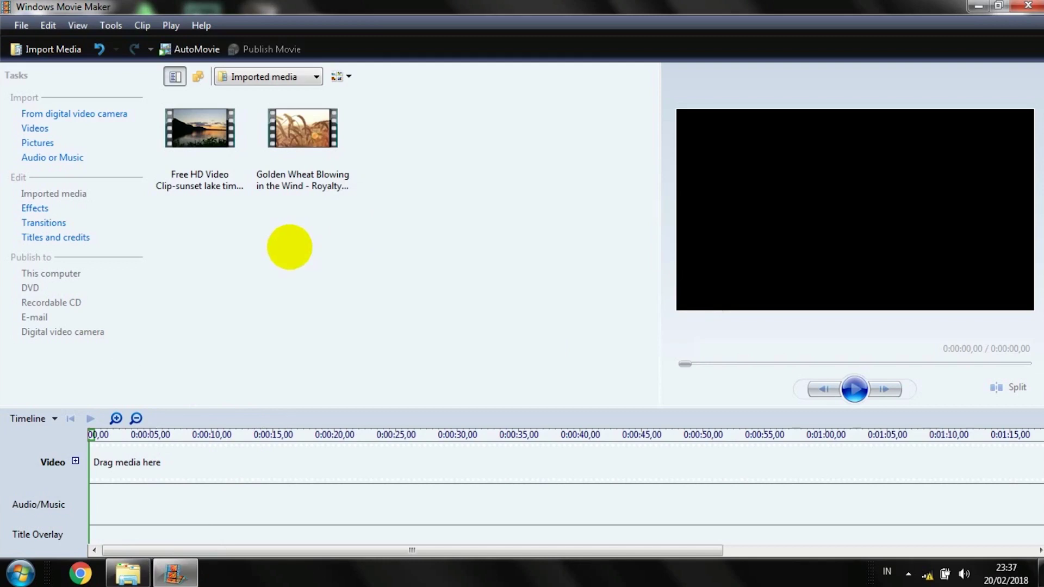
Place Golden Wheat, then the sunset lake clip, on the video track (0:00:34,20 total).
click(312, 159)
drag(312, 159, 97, 460)
drag(214, 173, 302, 459)
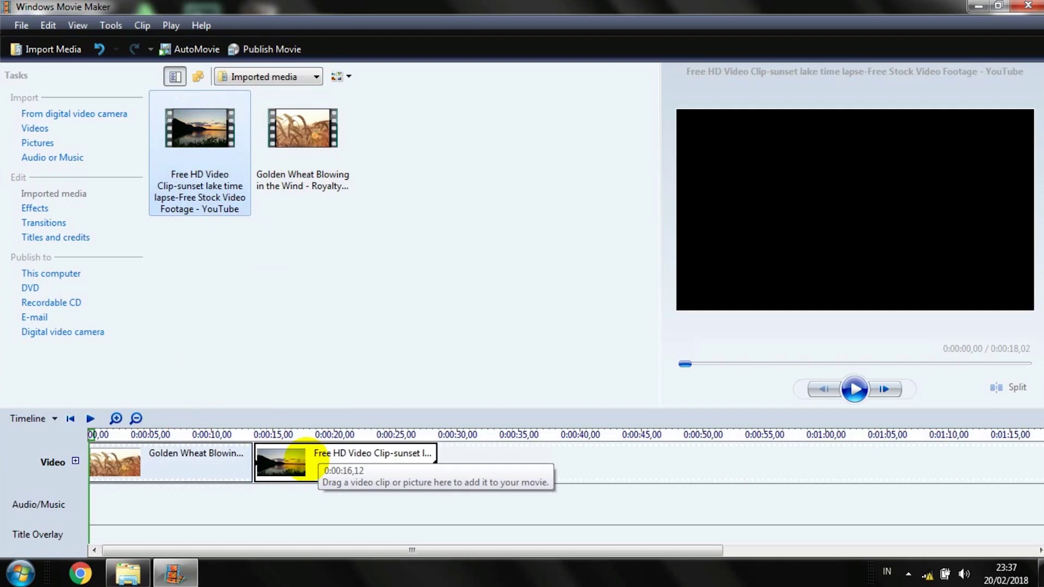
drag(301, 459, 301, 459)
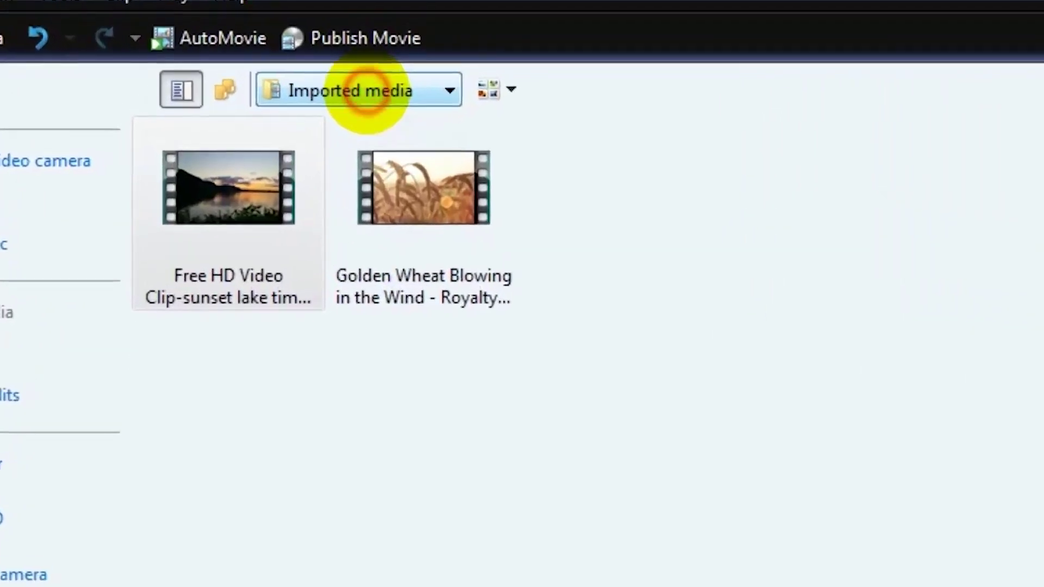
click(368, 91)
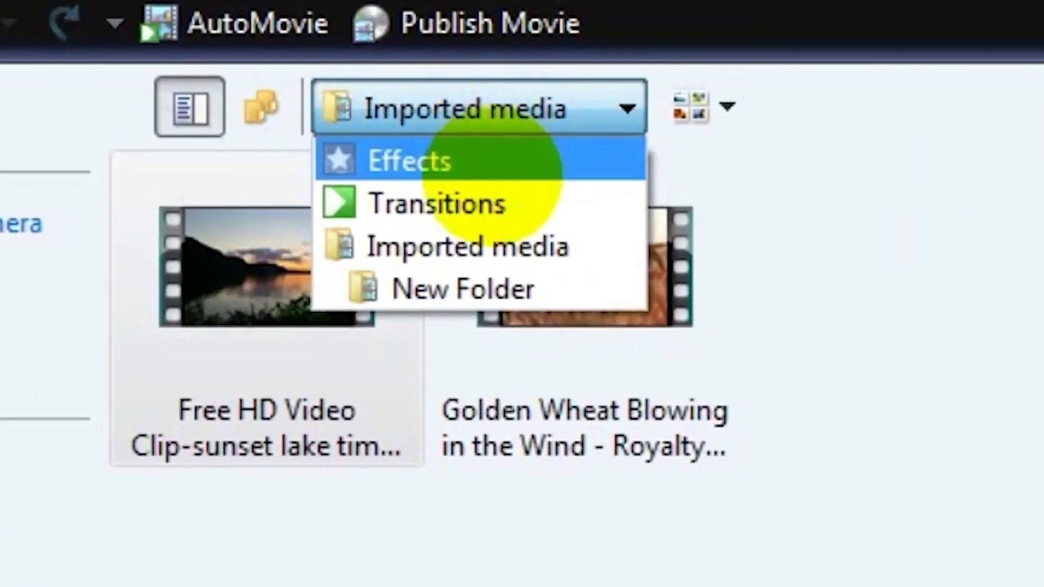
Drag the Grayscale effect from the Effects collection onto the Golden Wheat timeline clip.
click(492, 166)
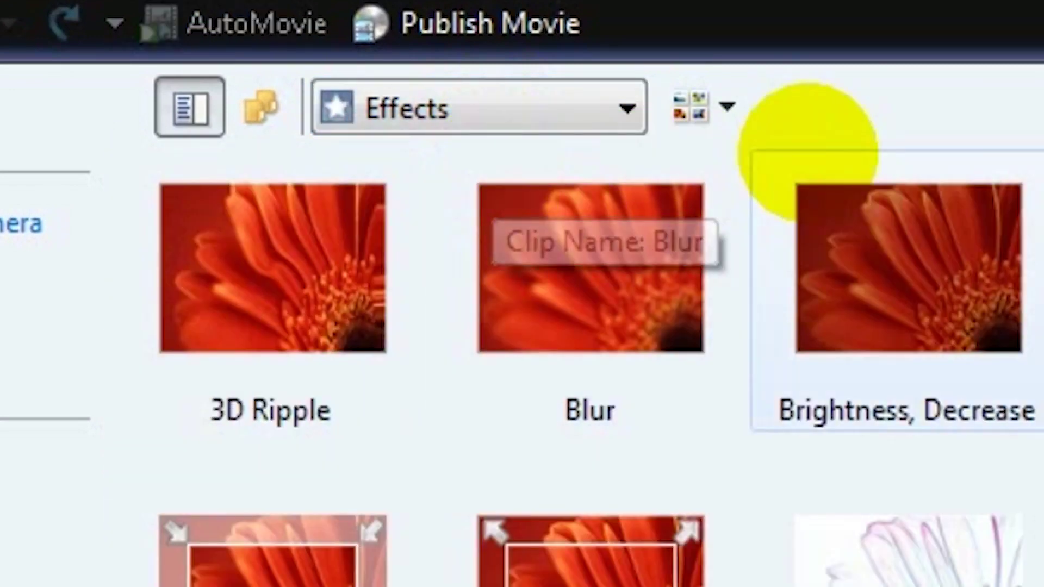
scroll(593, 380, down, 5)
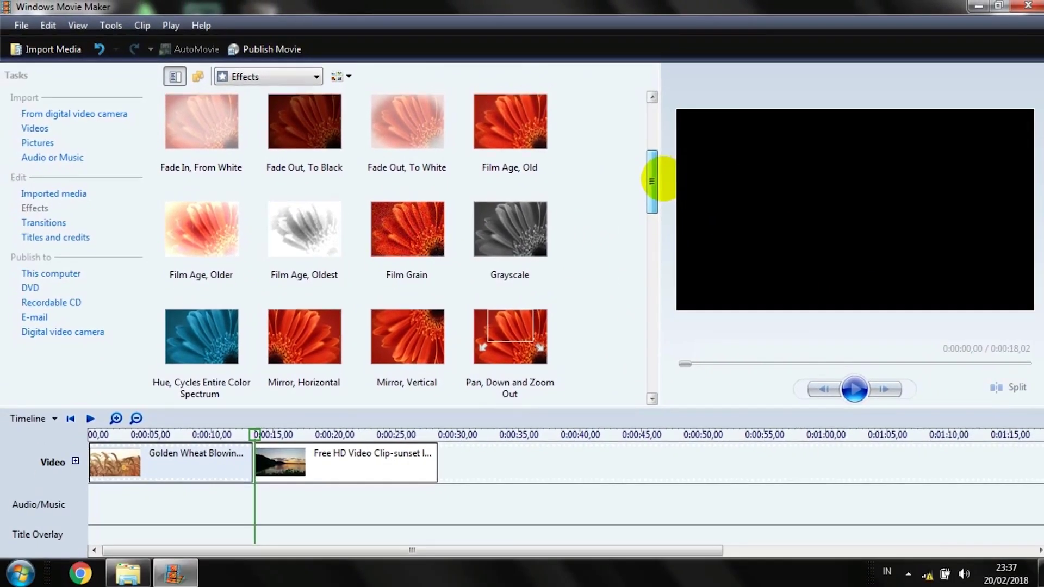
drag(652, 181, 652, 183)
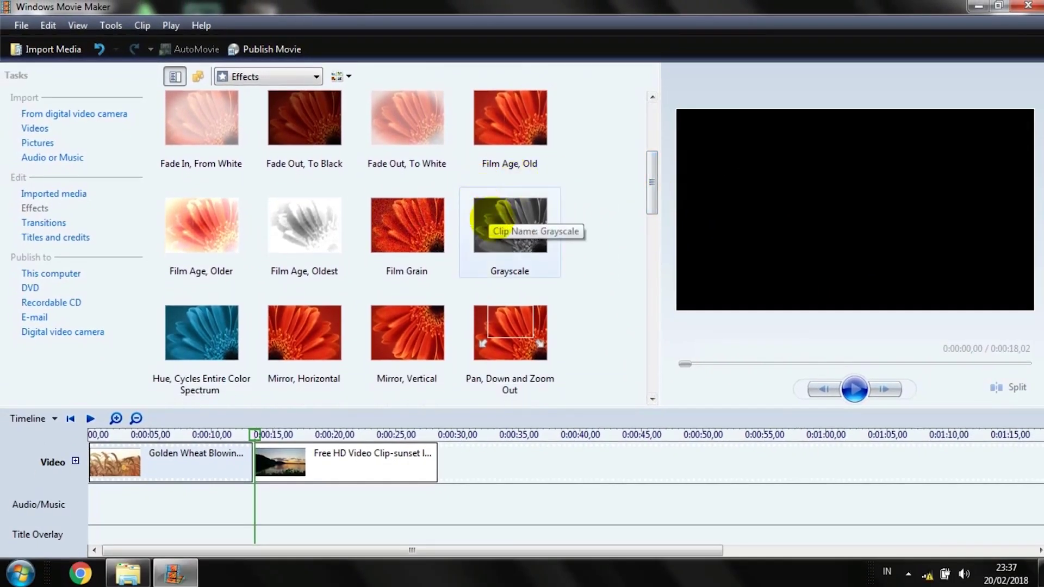
click(494, 216)
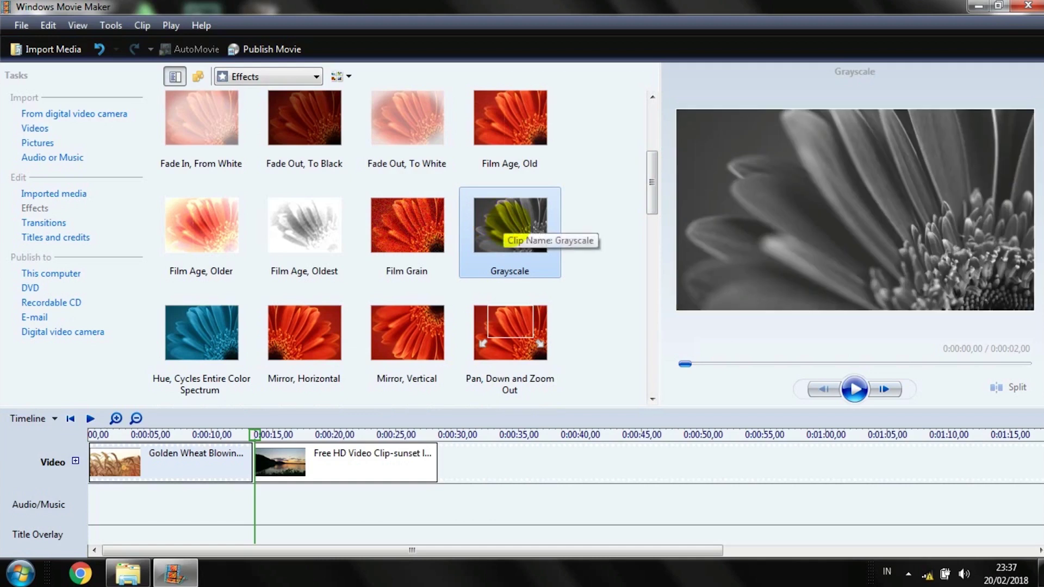
drag(500, 223, 195, 452)
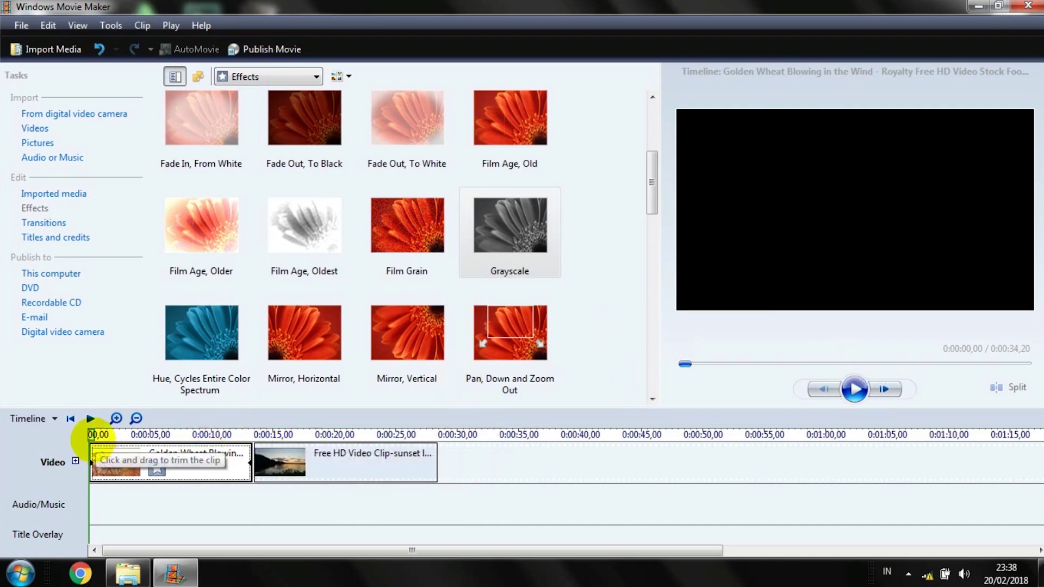
Mute the sound and preview from about two seconds to confirm Golden Wheat plays in black and white.
click(110, 434)
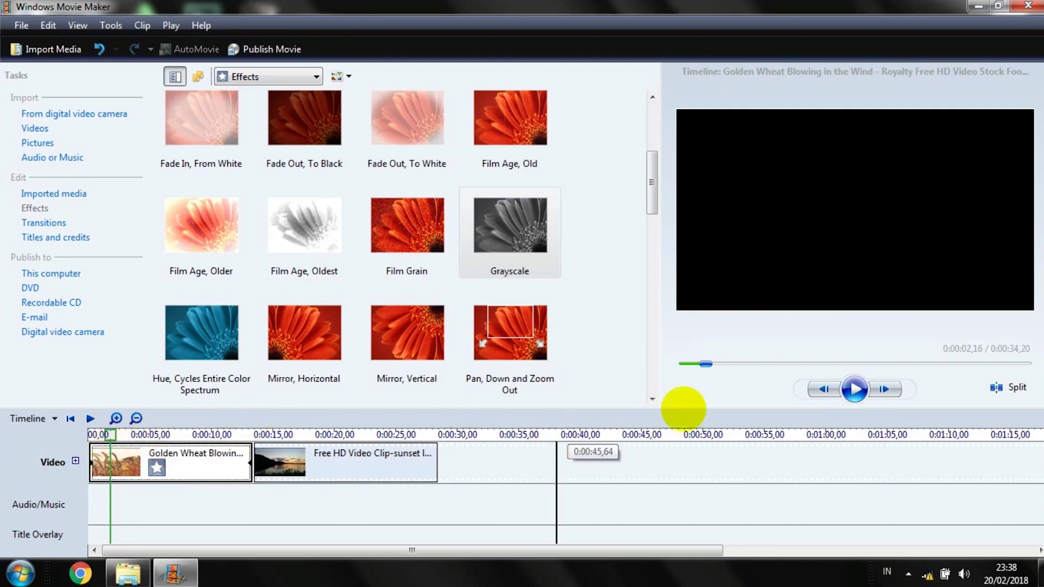
key(XF86AudioMute)
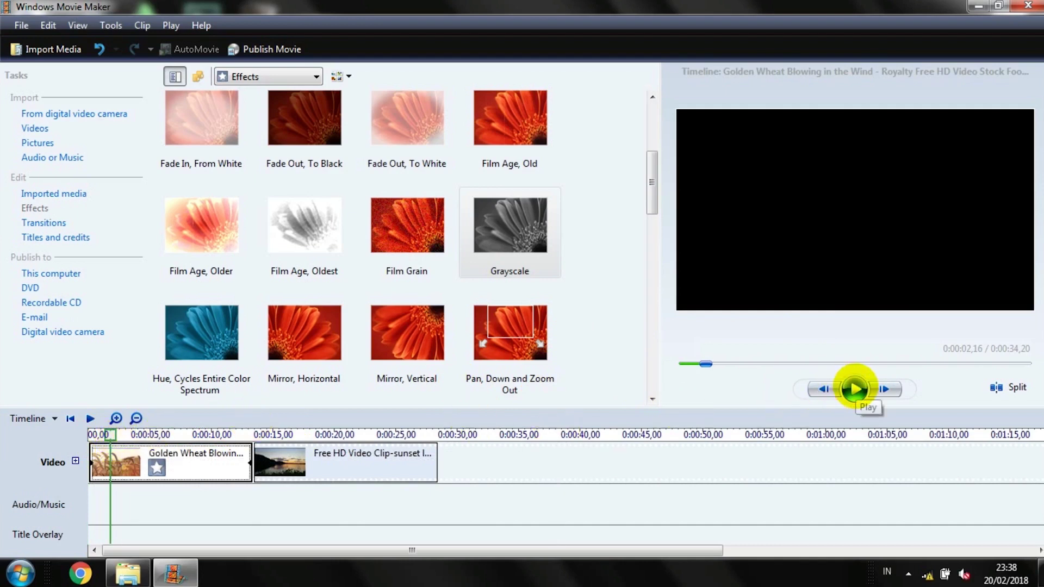
click(855, 390)
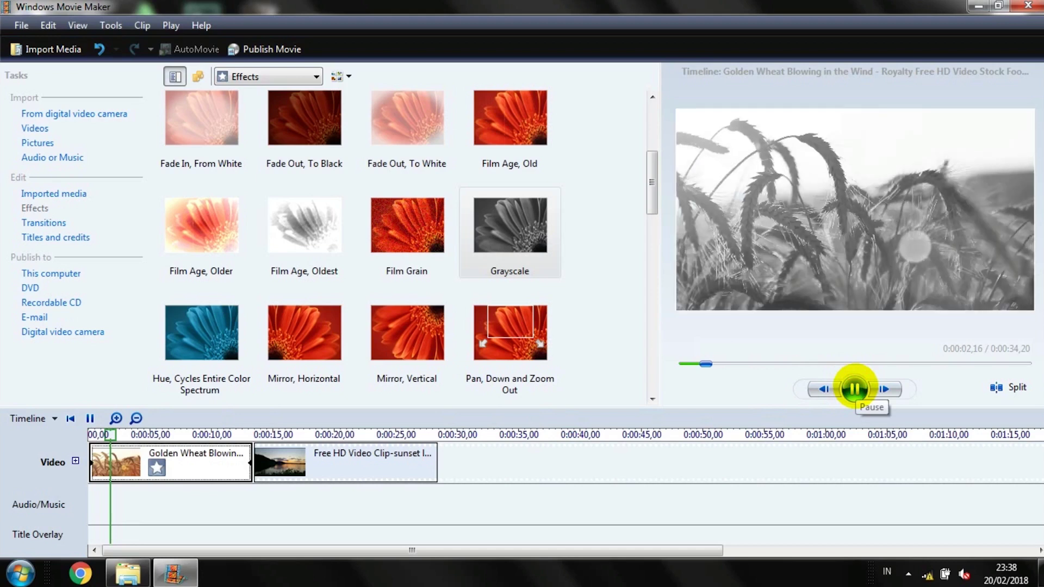
click(855, 390)
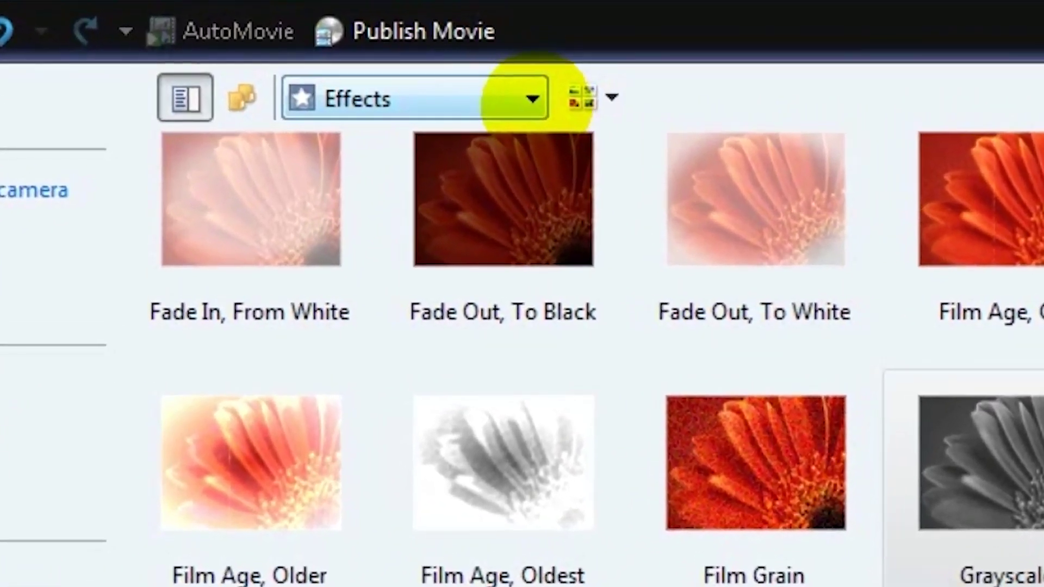
Insert the Diagonal, Box Out transition between the Golden Wheat and sunset lake clips.
click(455, 91)
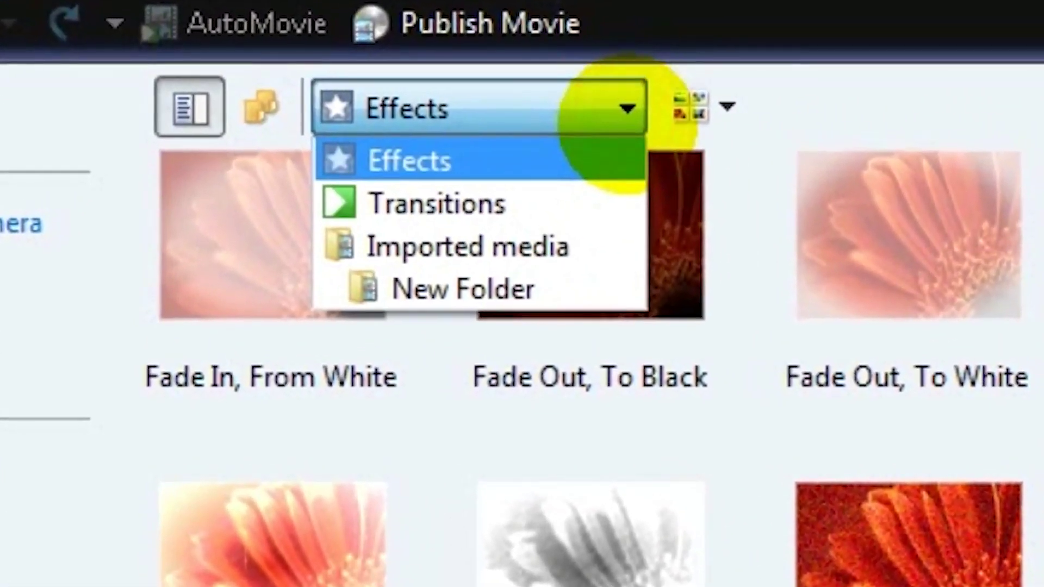
click(562, 200)
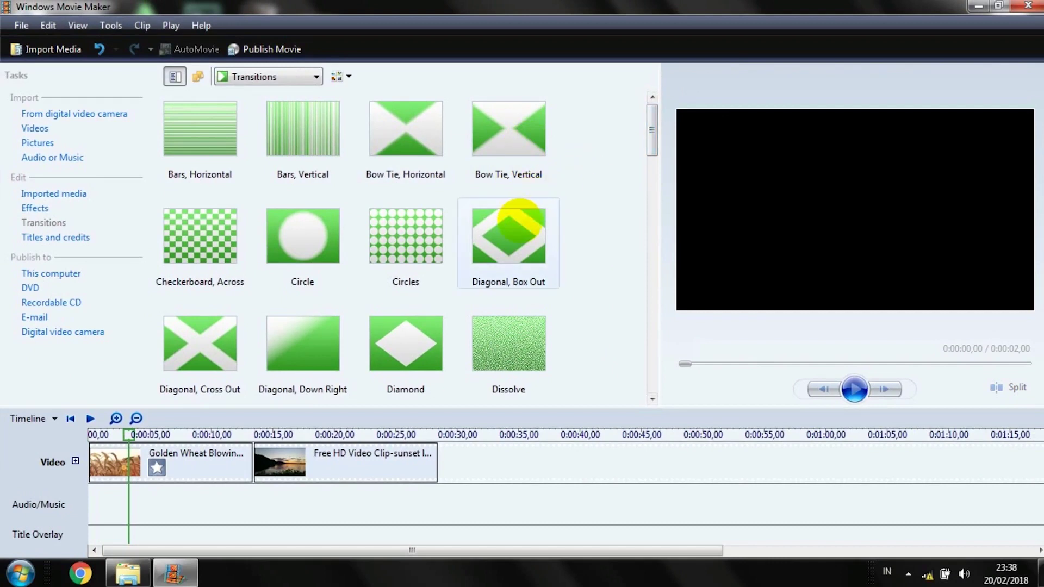
click(517, 222)
drag(508, 223, 248, 437)
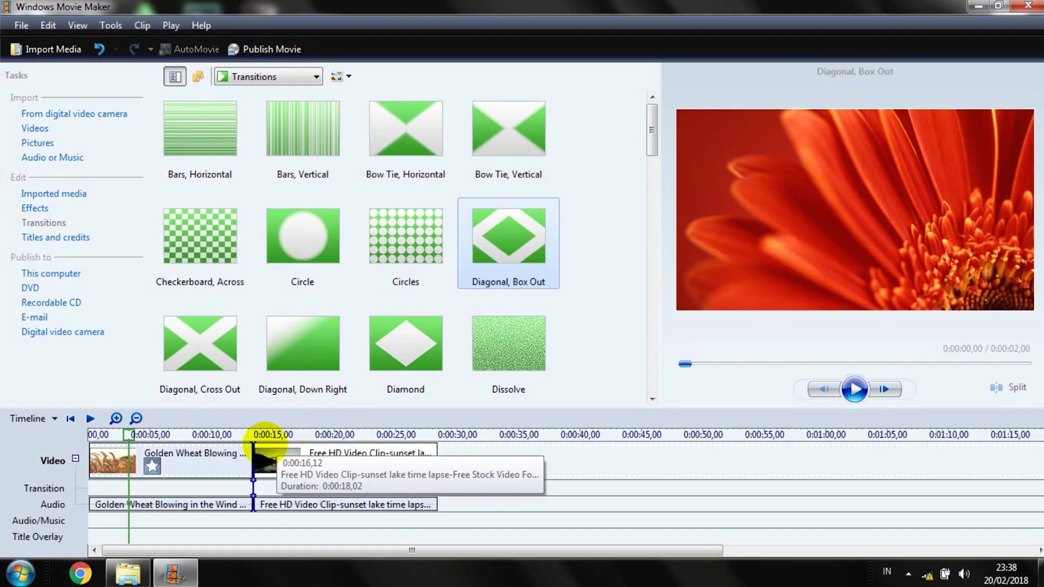
click(267, 443)
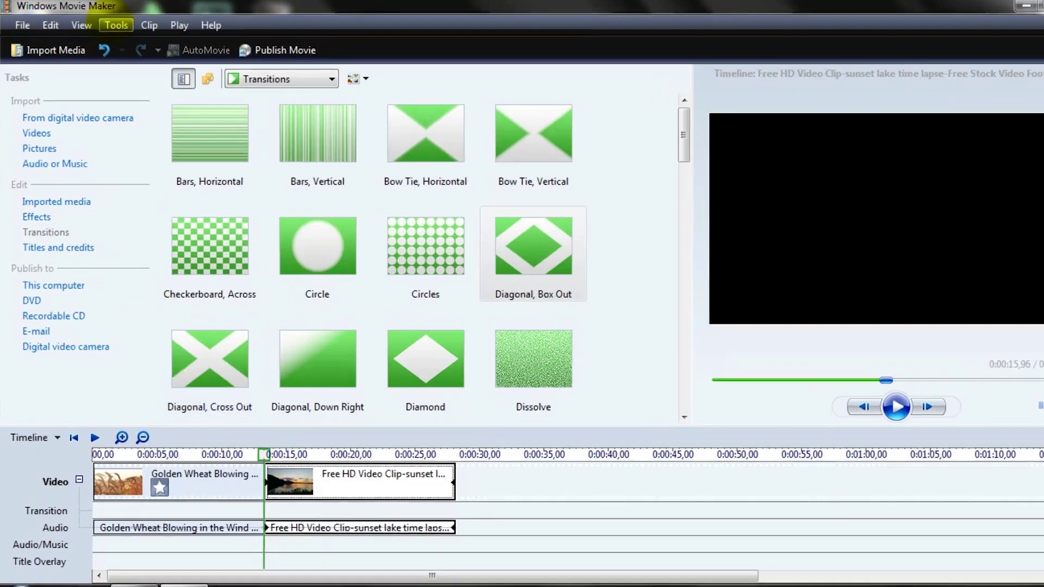
Add an opening title with the author's name before Golden Wheat, making the movie 0:00:37,19.
click(116, 25)
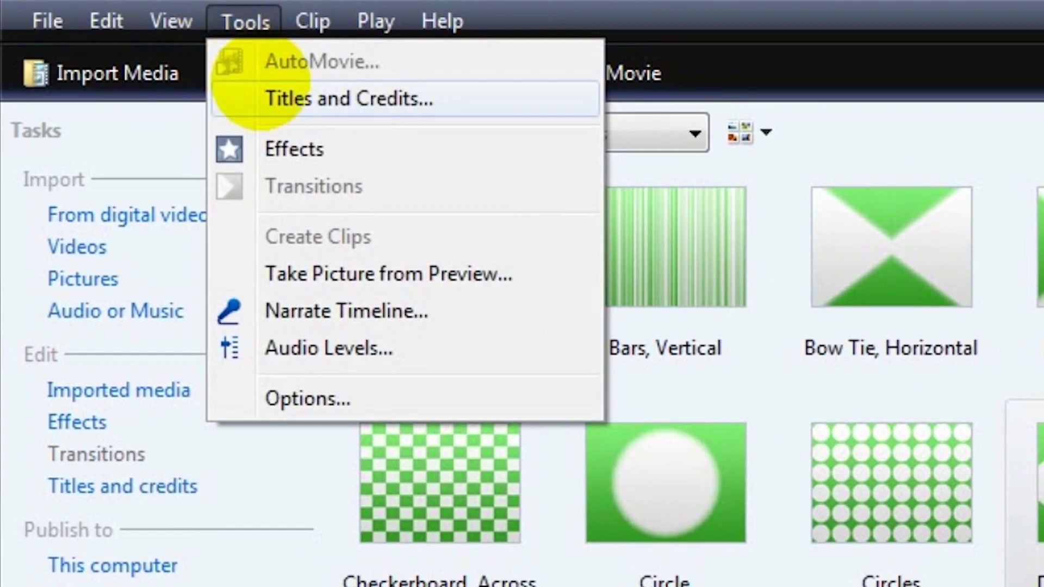
key(Escape)
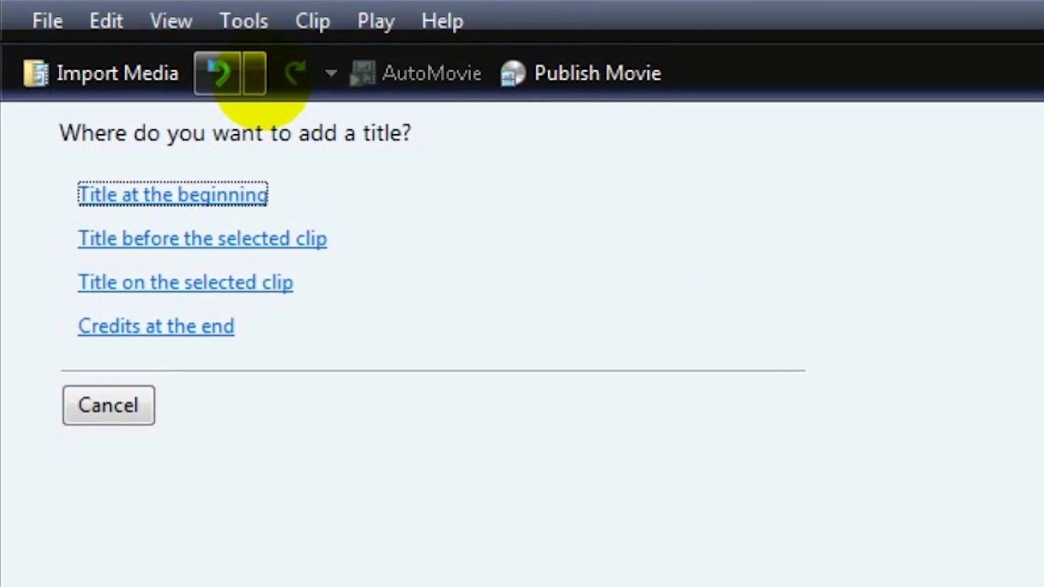
click(242, 194)
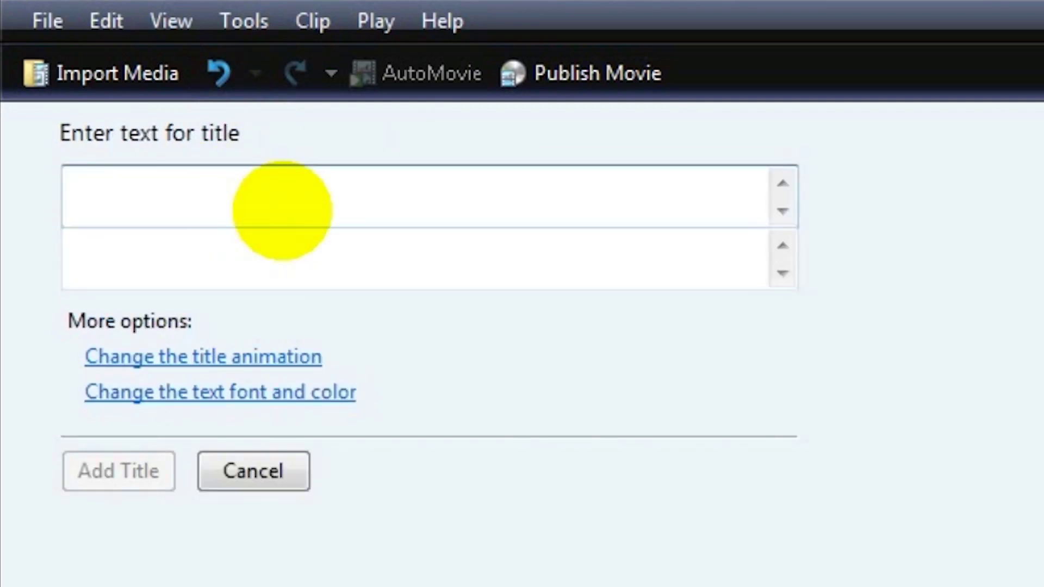
text(cliff y)
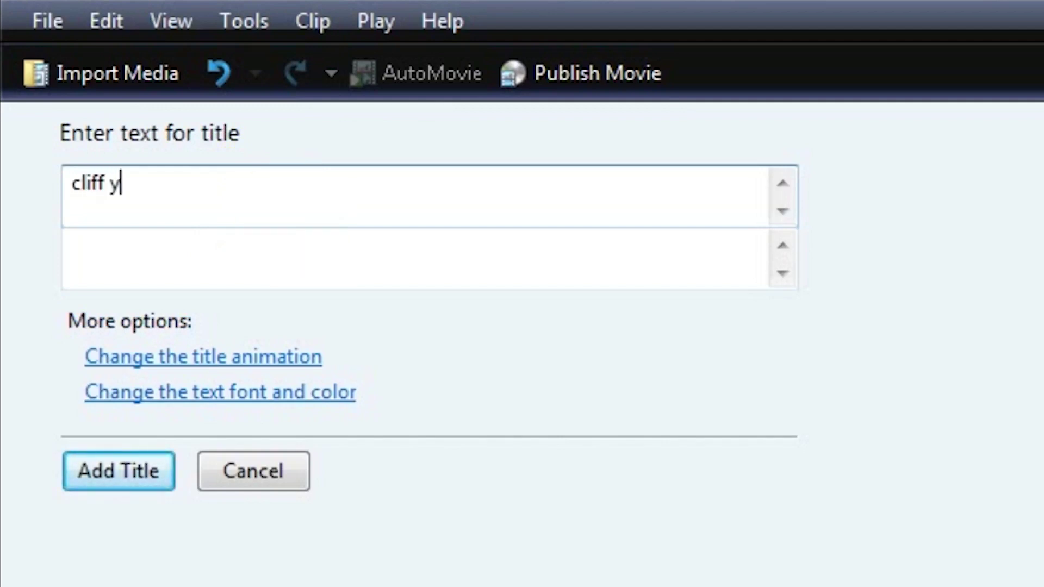
text(ehezkiel)
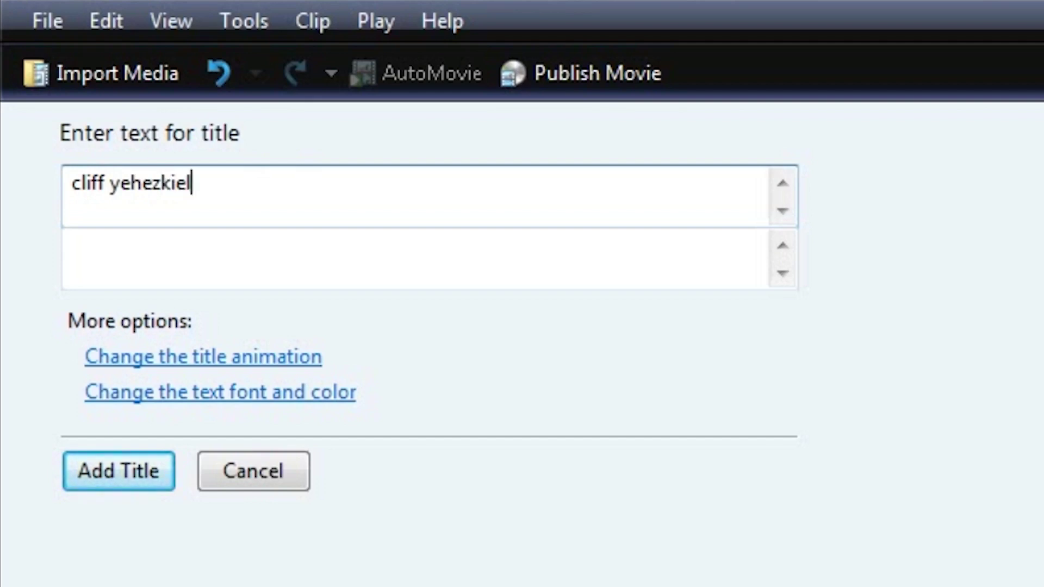
click(113, 471)
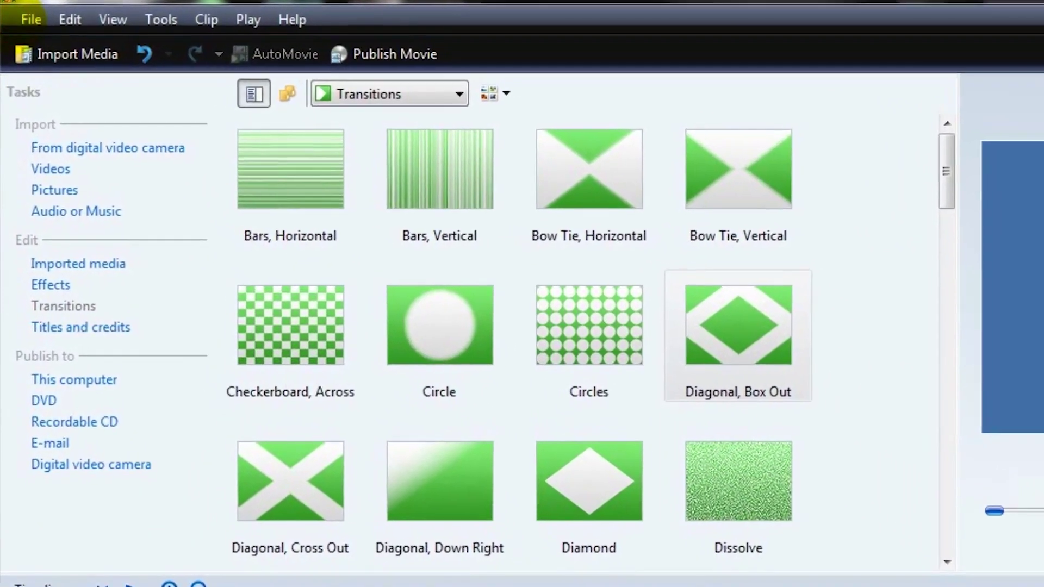
Start publishing to this computer as movie_0001 in D:\ and advance to the settings page.
click(23, 24)
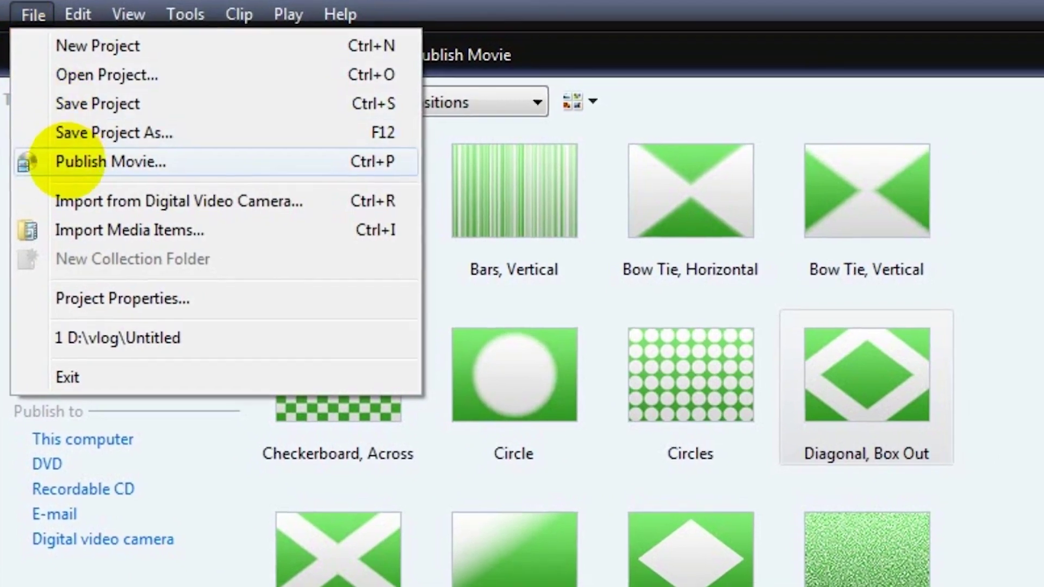
click(43, 163)
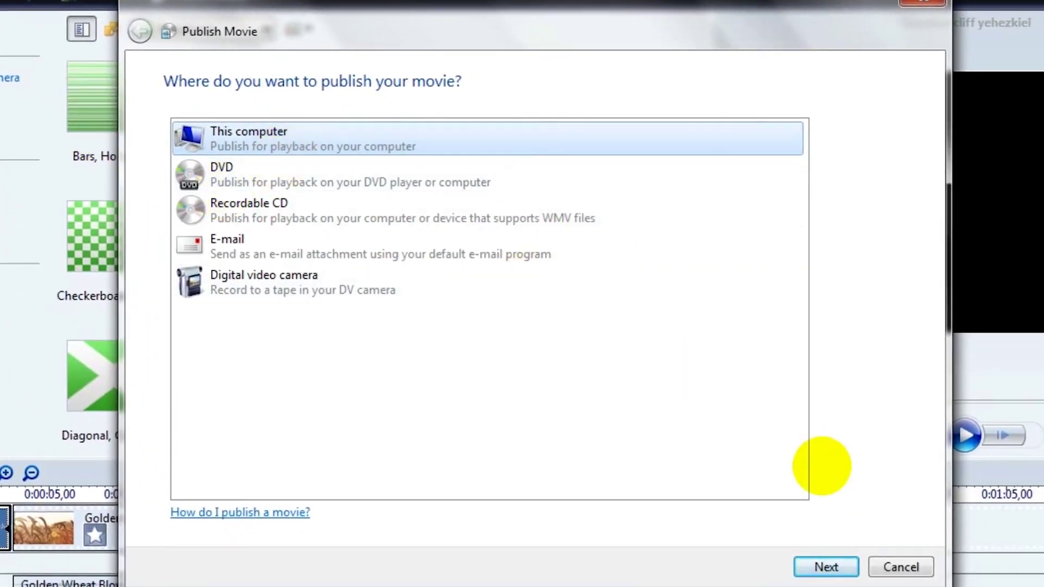
click(840, 565)
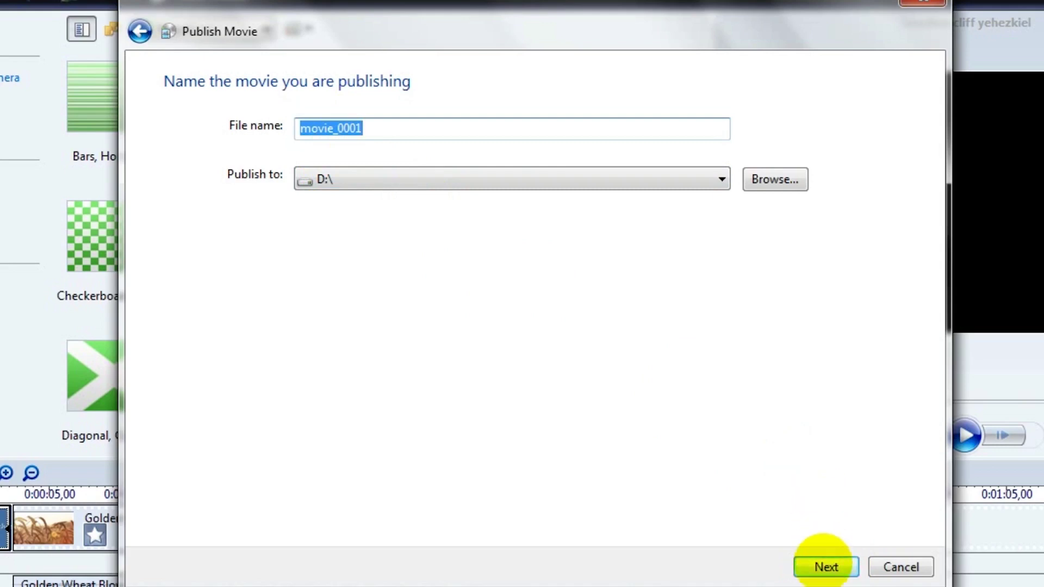
click(826, 566)
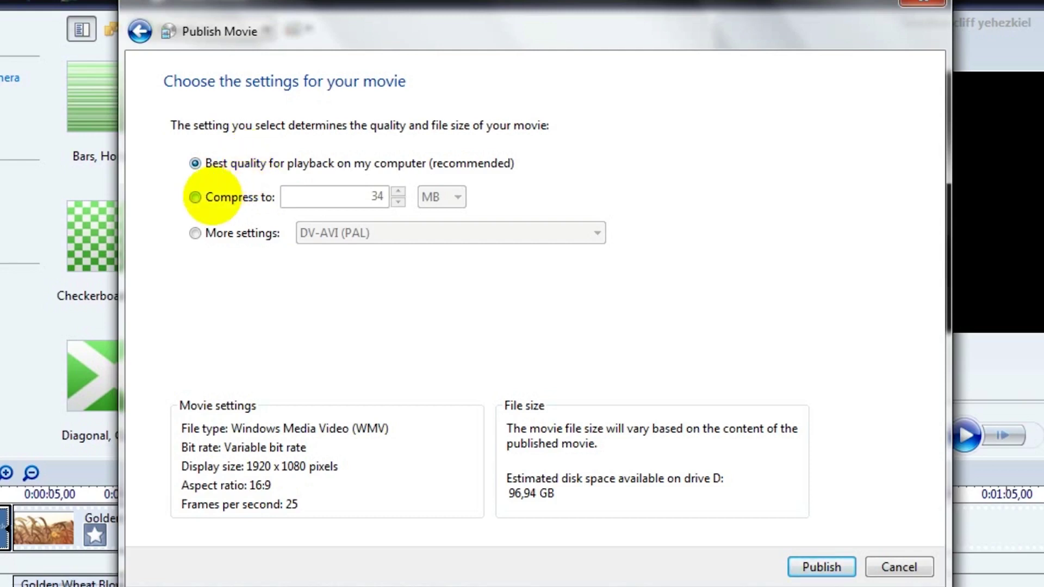
Choose Best quality for playback on my computer and publish movie_0001.
click(212, 197)
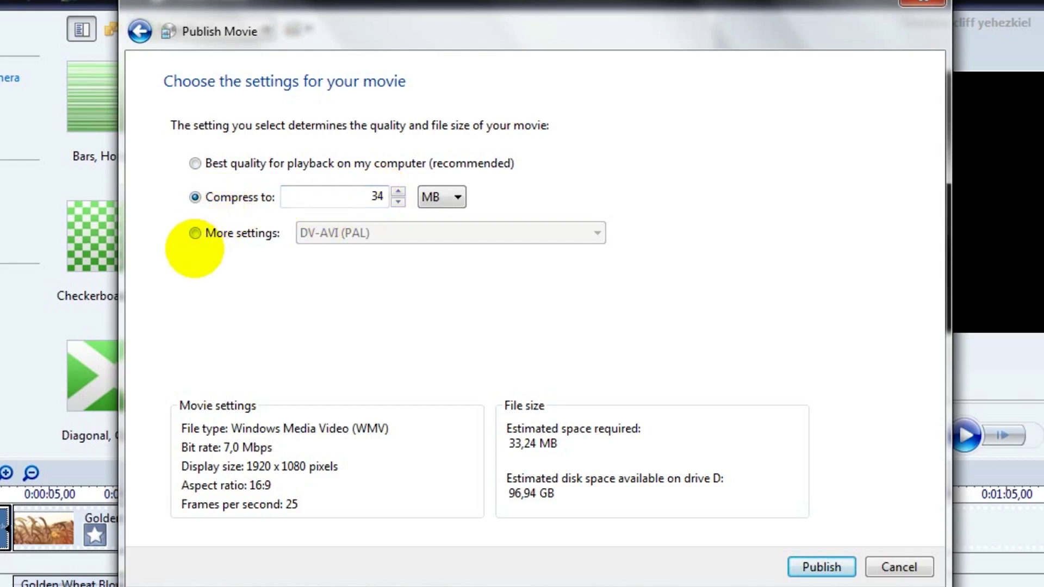
click(194, 233)
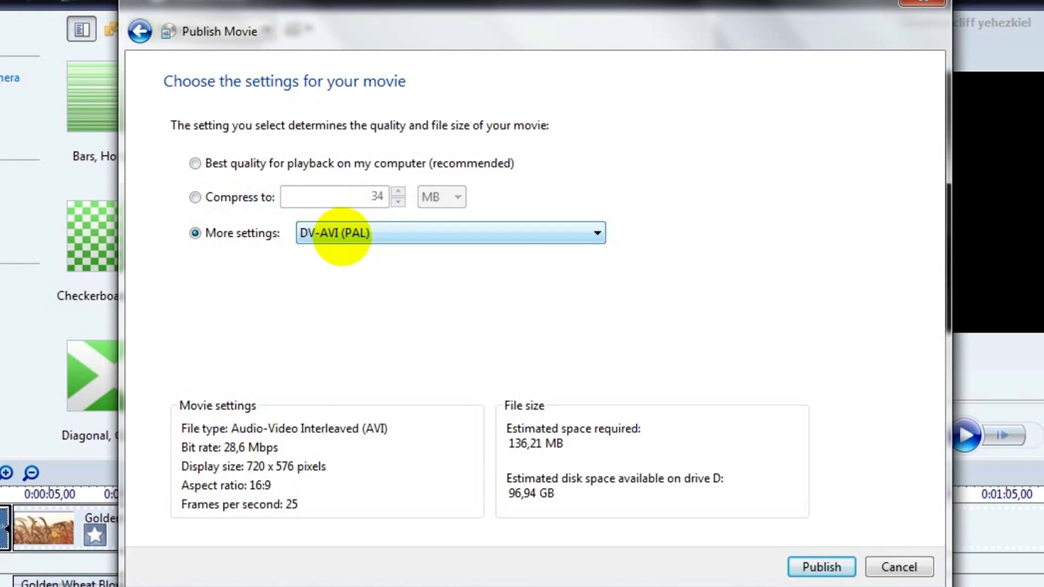
click(342, 234)
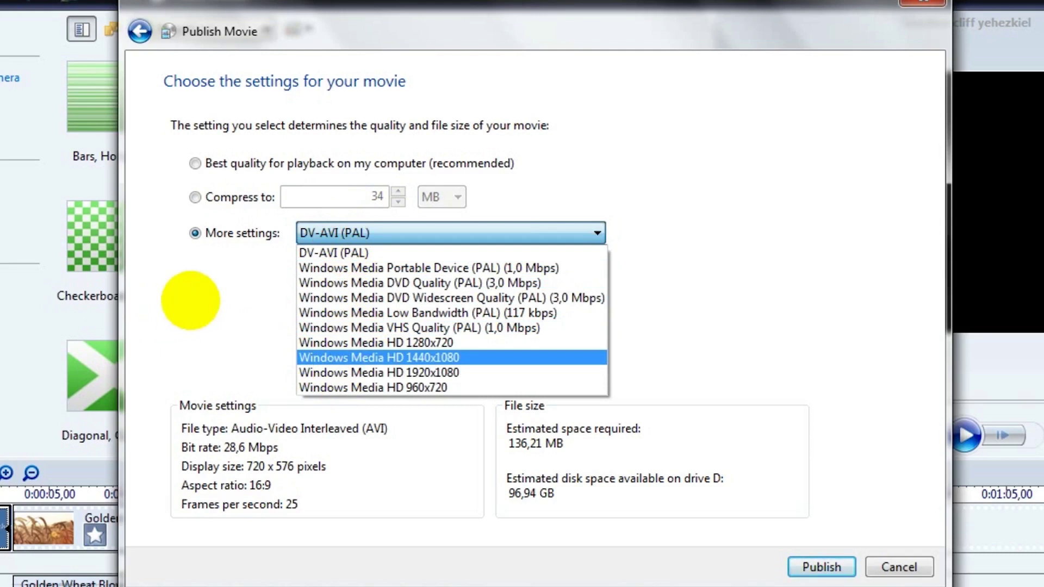
click(191, 301)
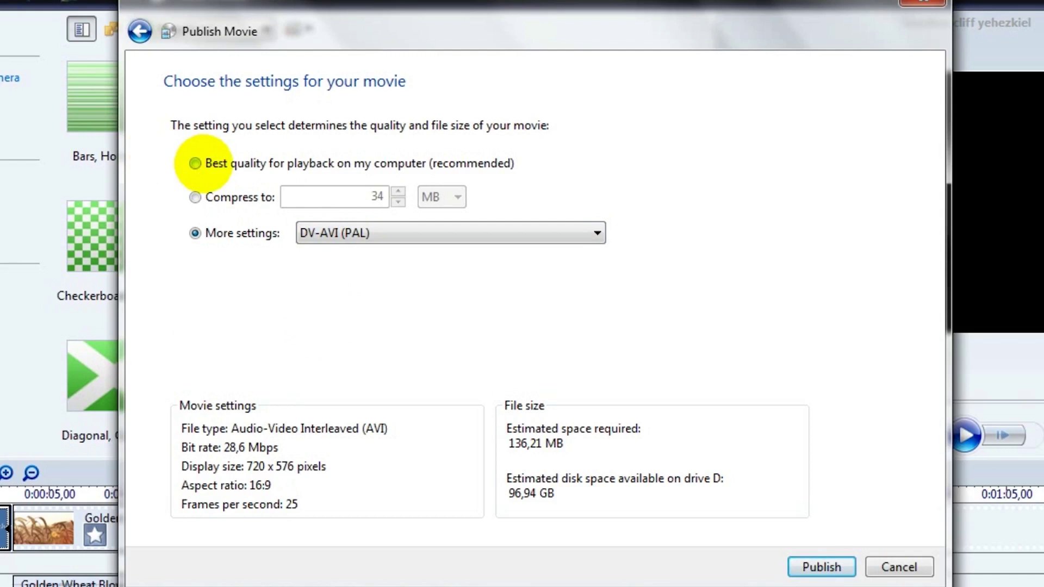
click(194, 163)
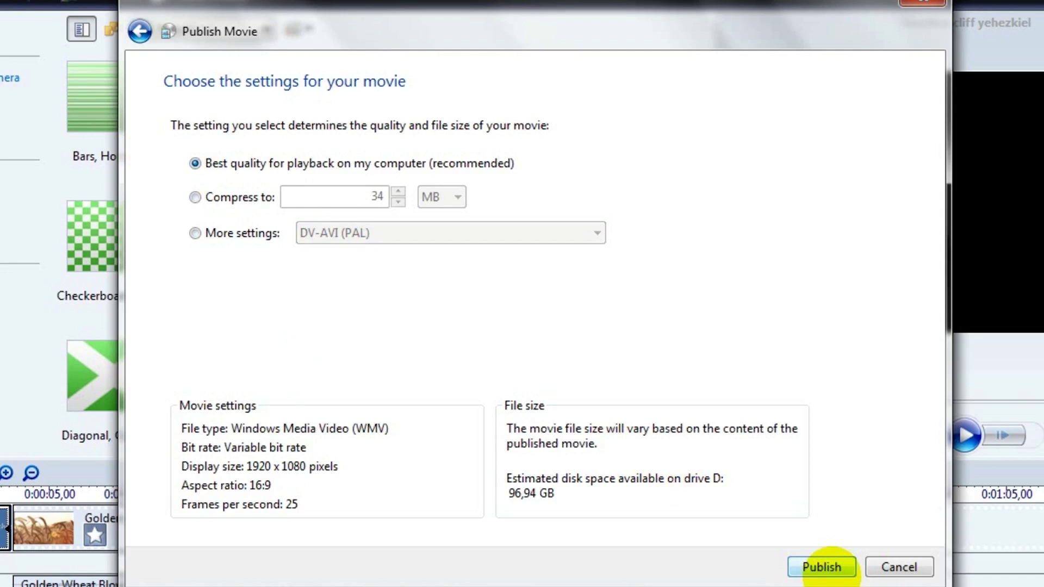
click(822, 567)
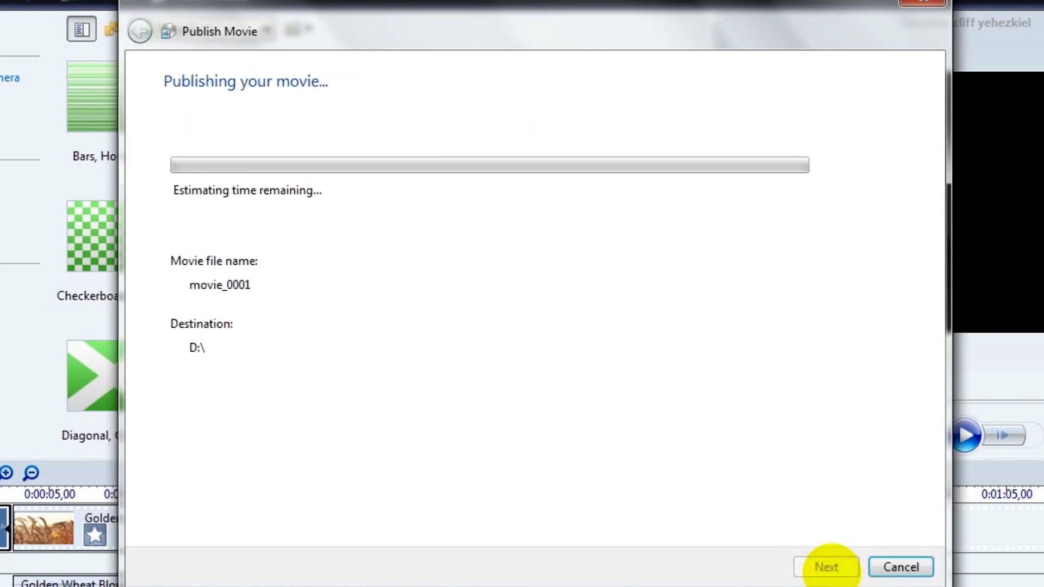